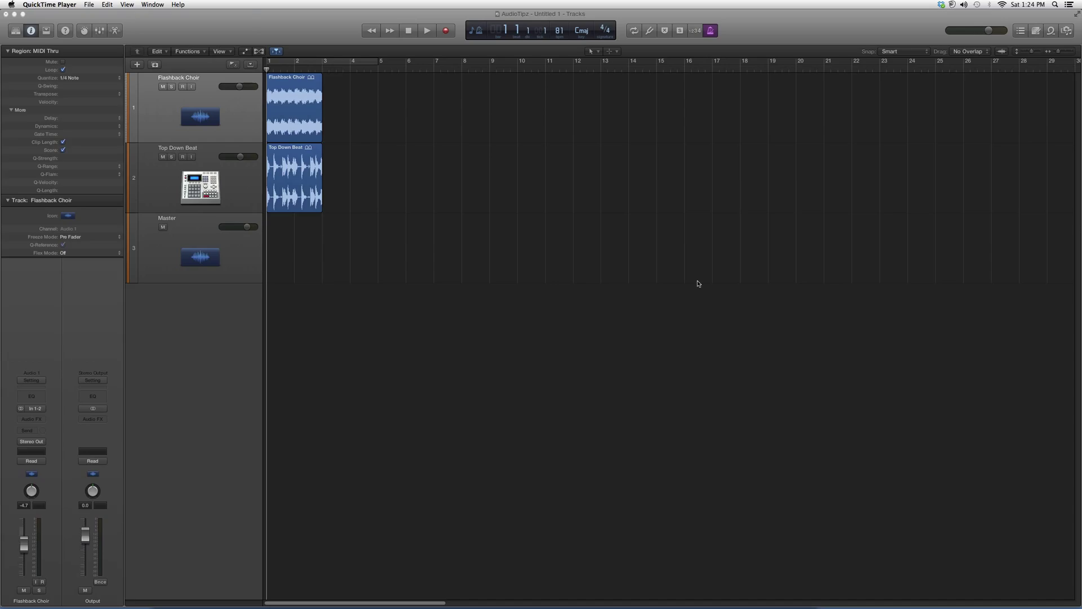
# Insert Waves Q6 Stereo into a Flashback Choir Audio FX slot, opening its editor.
pyautogui.click(32, 418)
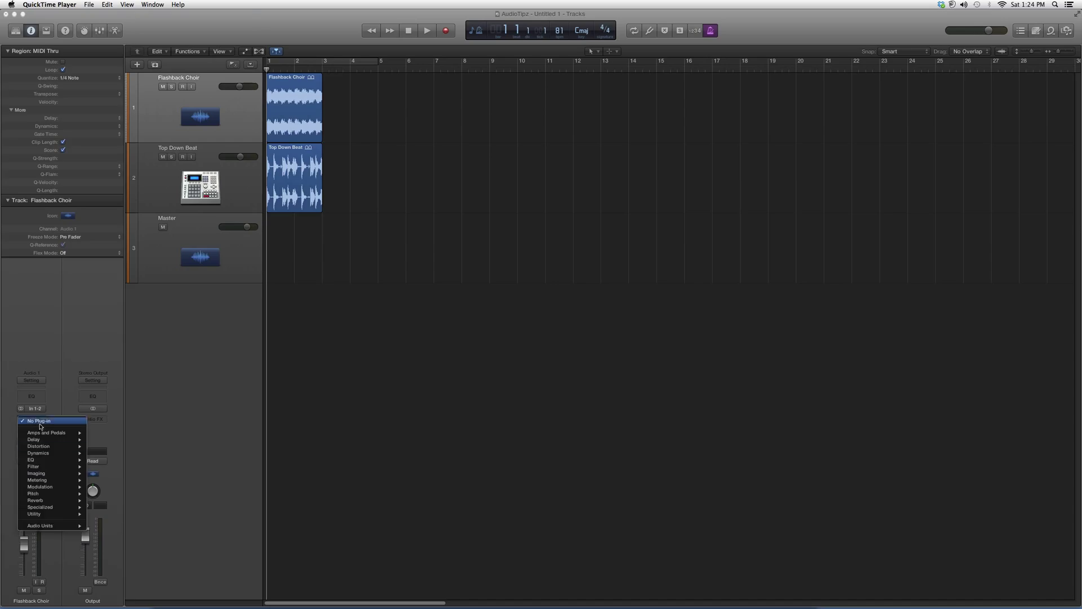
pyautogui.moveTo(105, 539)
pyautogui.scroll(-5, 194, 532)
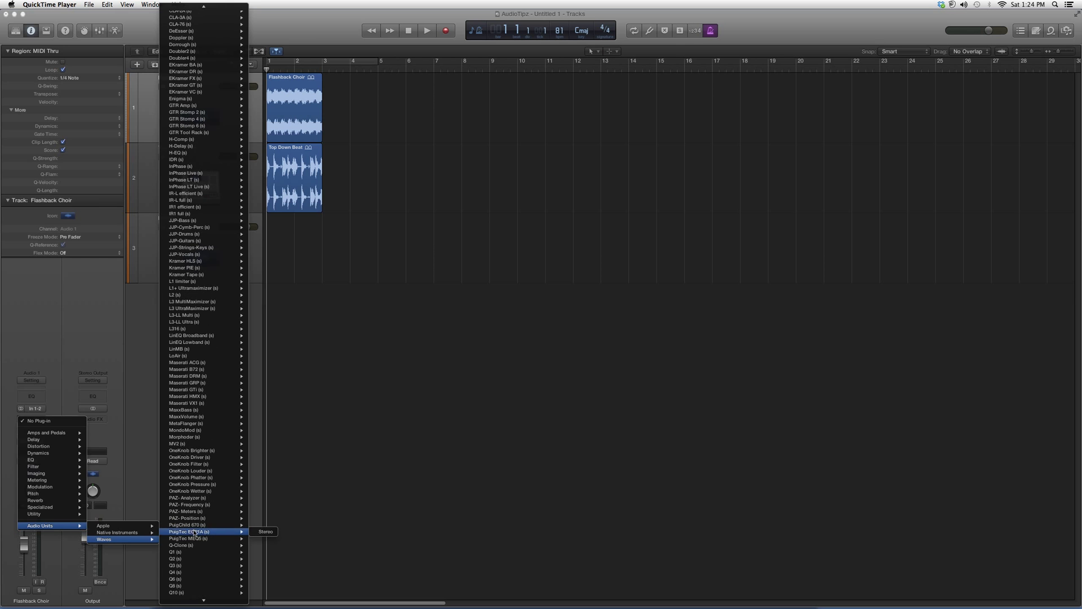
pyautogui.click(194, 573)
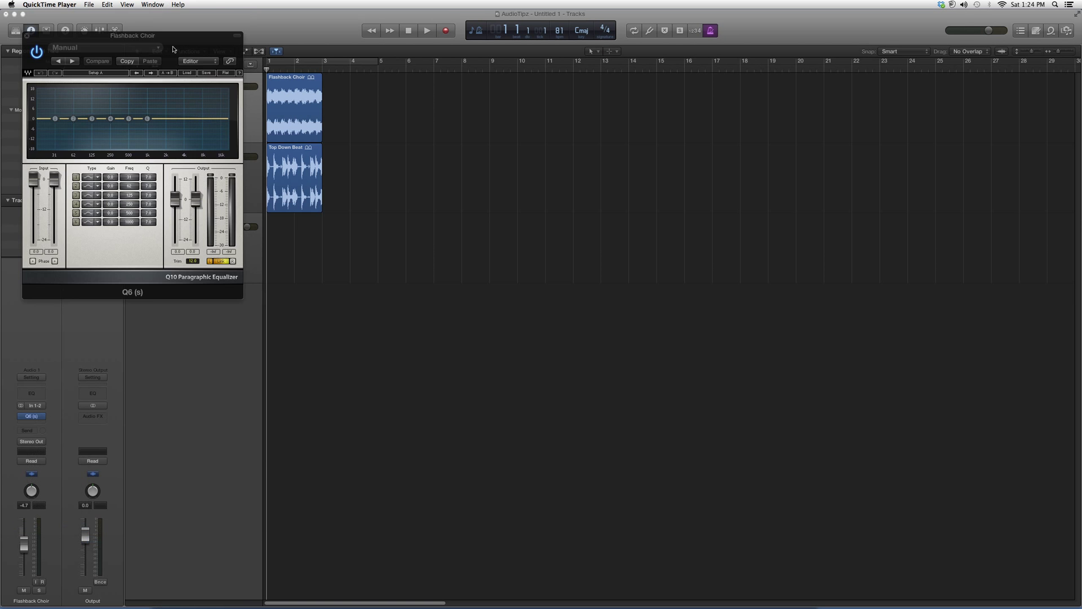
# Drag the Q6 window to the middle-right of the screen and enable the first band.
pyautogui.moveTo(178, 42)
pyautogui.mouseDown()
pyautogui.moveTo(787, 233)
pyautogui.moveTo(665, 256)
pyautogui.mouseUp()
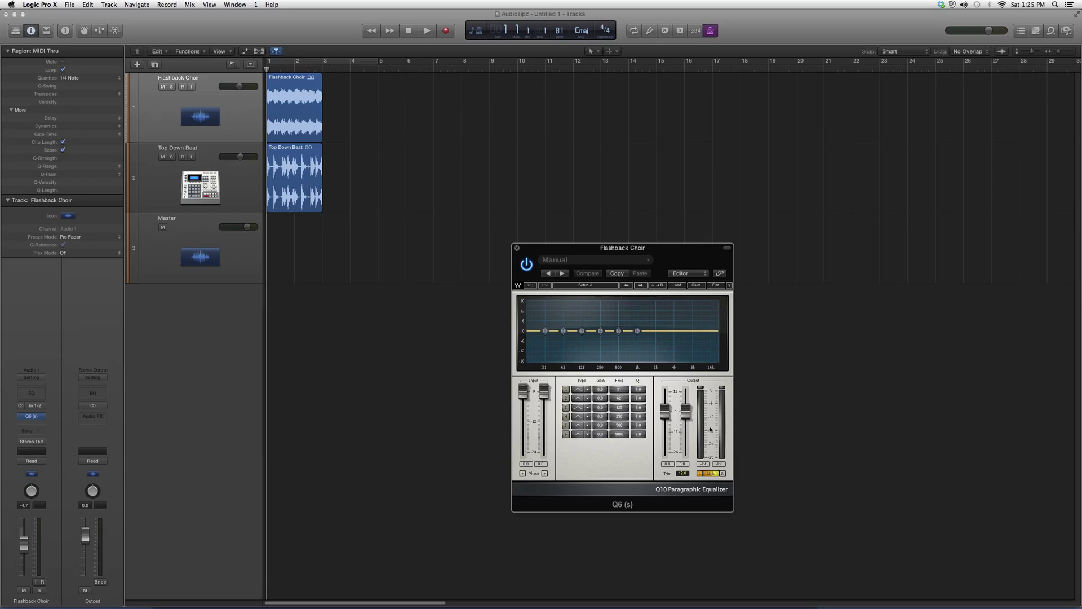
pyautogui.click(566, 391)
# Light up the remaining Q6 band enable buttons until all six bands glow yellow.
pyautogui.click(566, 390)
pyautogui.click(567, 391)
pyautogui.click(567, 391)
pyautogui.click(567, 399)
pyautogui.click(566, 426)
pyautogui.click(567, 435)
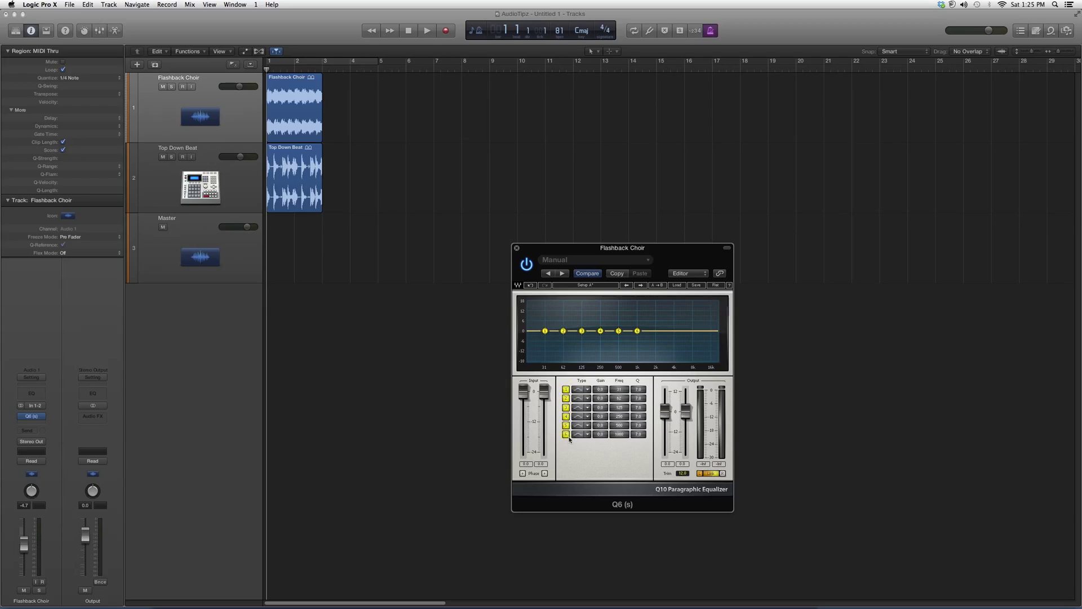